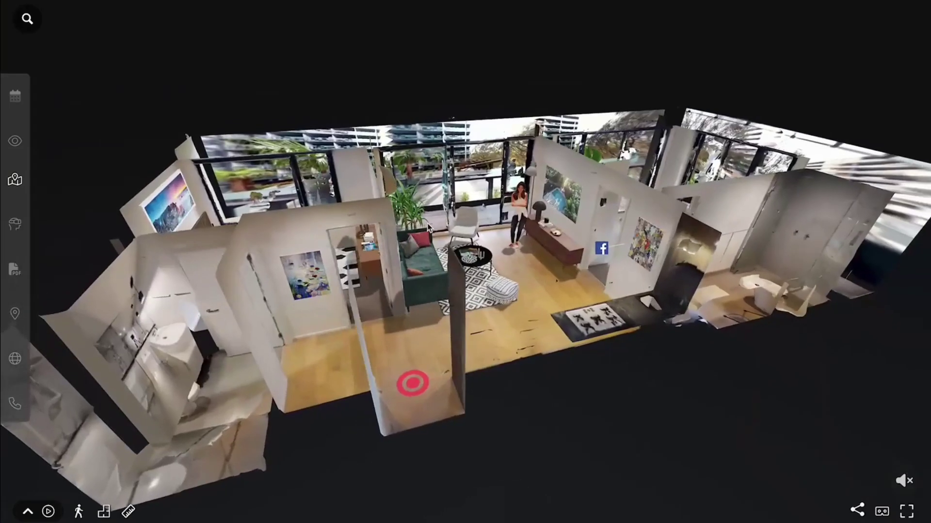
Step from the demo tour's dollhouse overview into the living room.
click(428, 227)
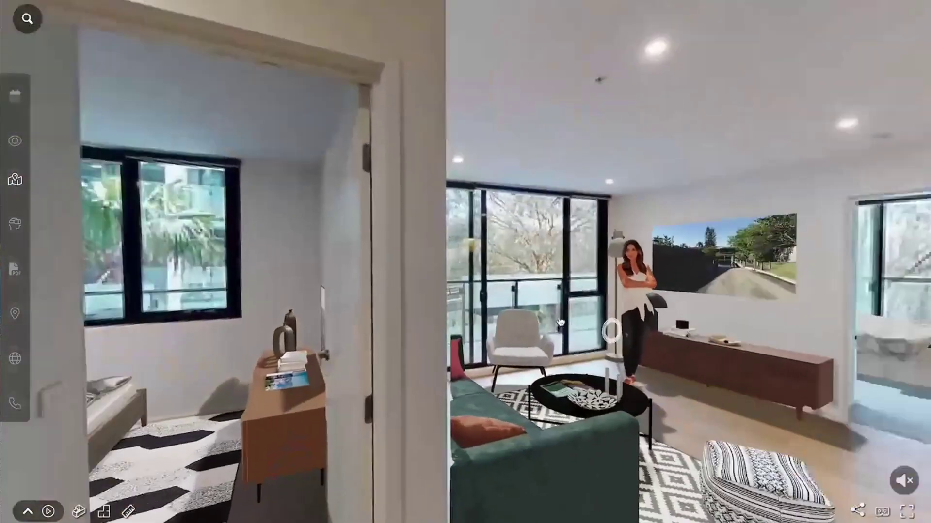
click(490, 357)
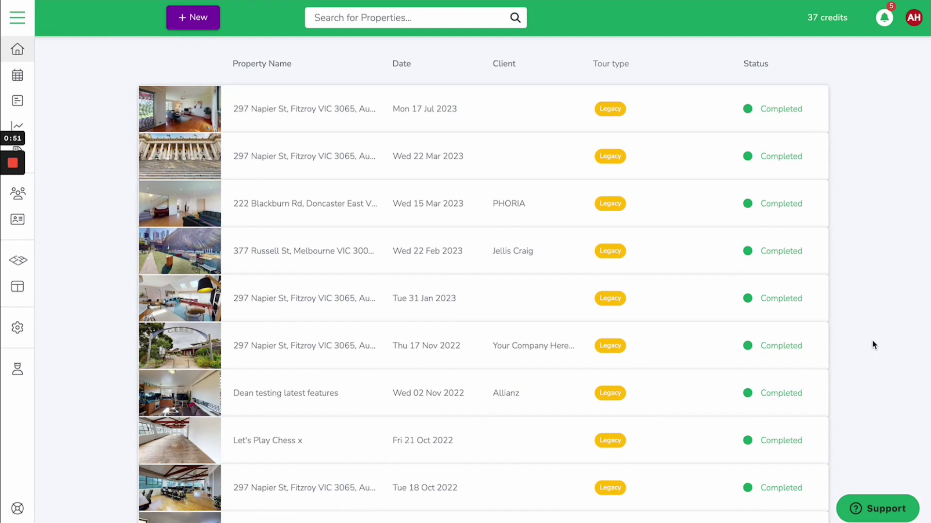
click(878, 509)
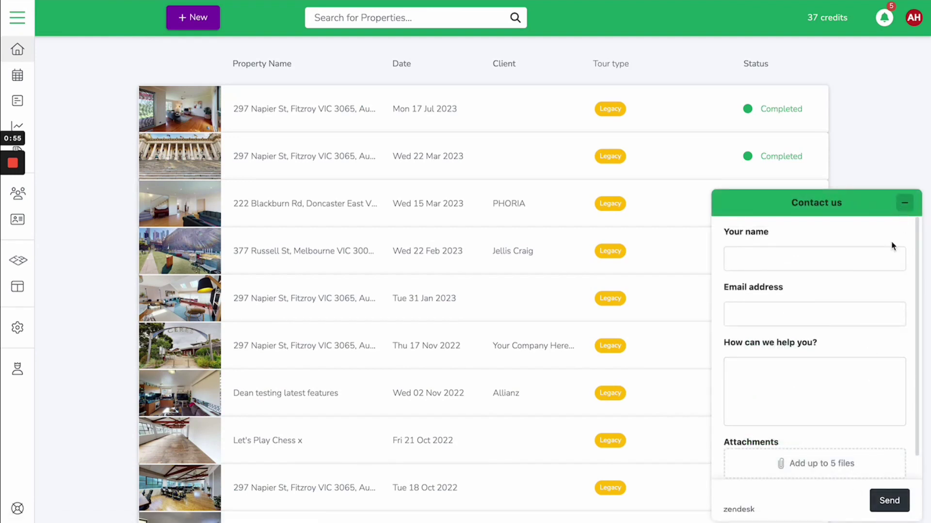
click(908, 209)
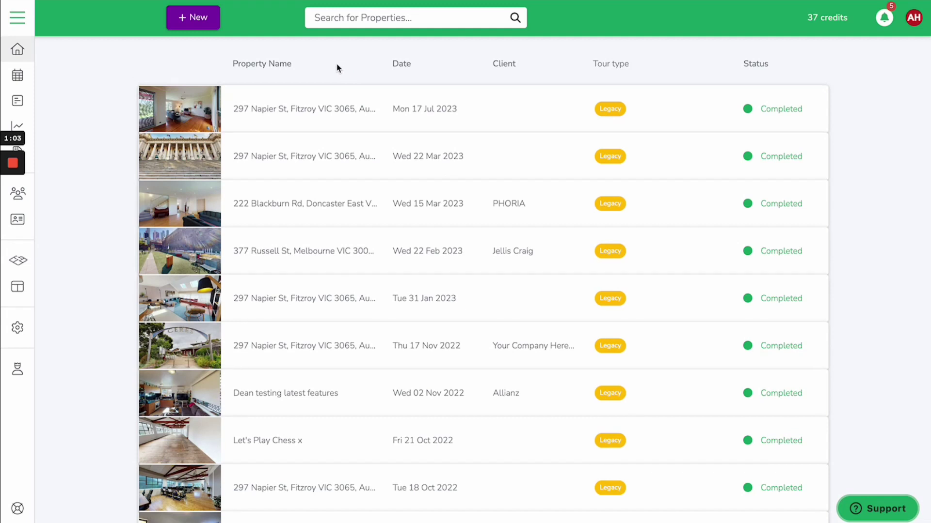
Start a new virtual tour and paste the Matterport model sharing link.
click(190, 22)
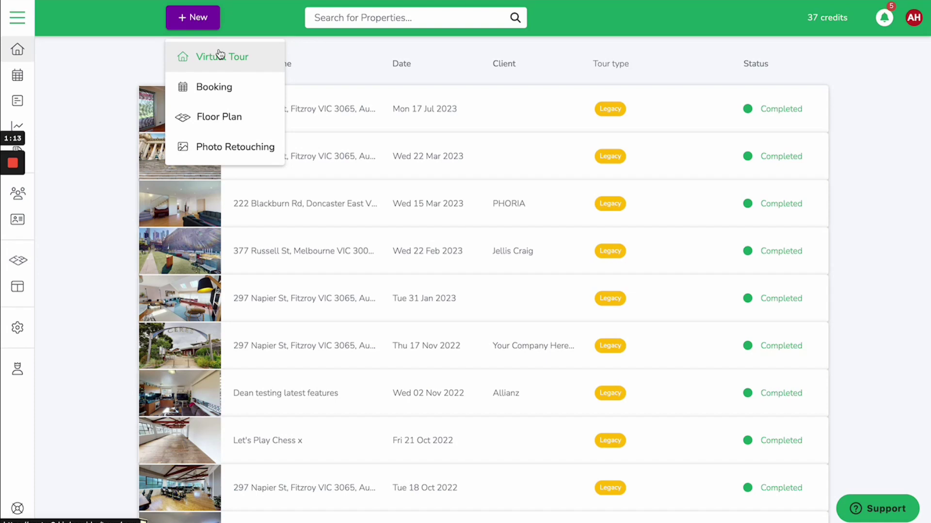
click(220, 55)
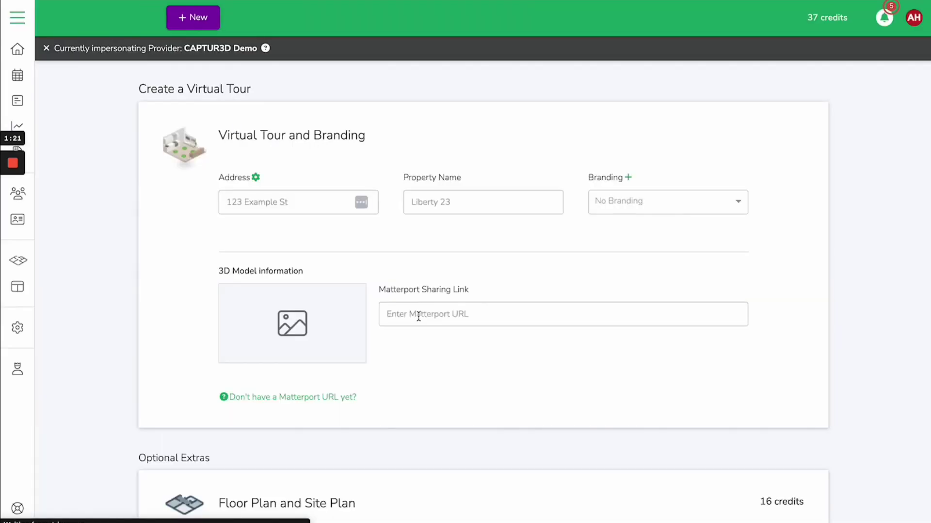
click(417, 313)
text(https://my.matterport.com/show/?m=MU2ZcWWe1d2)
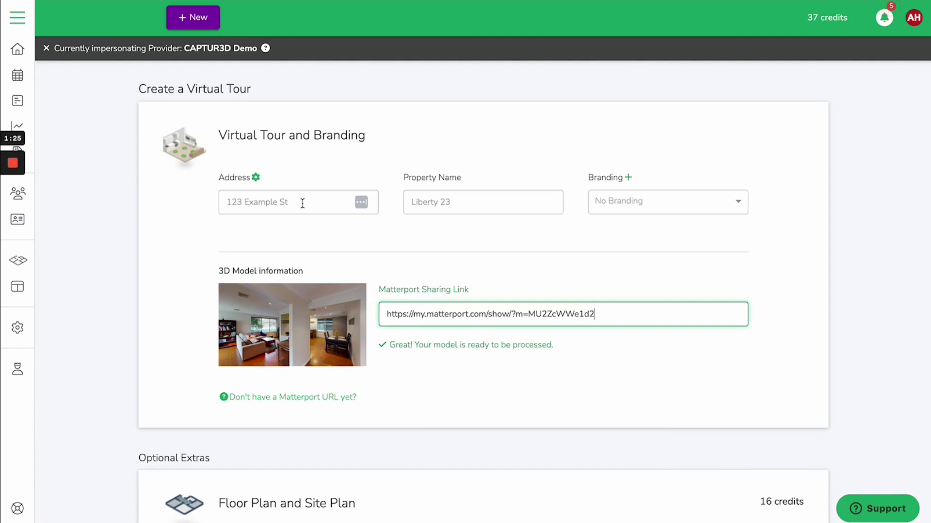
click(302, 202)
text(297 napier)
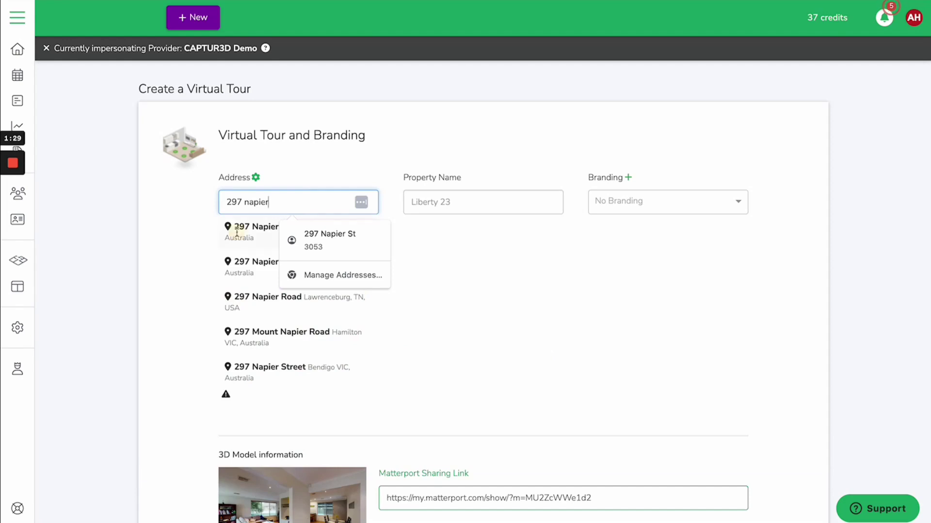
click(250, 228)
click(656, 201)
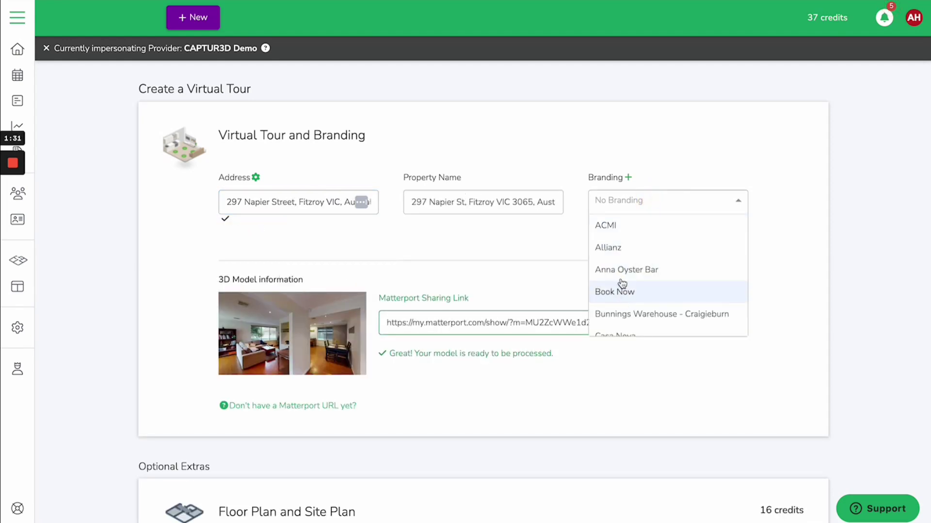
click(628, 177)
Open the navigation menu and close it again.
click(73, 306)
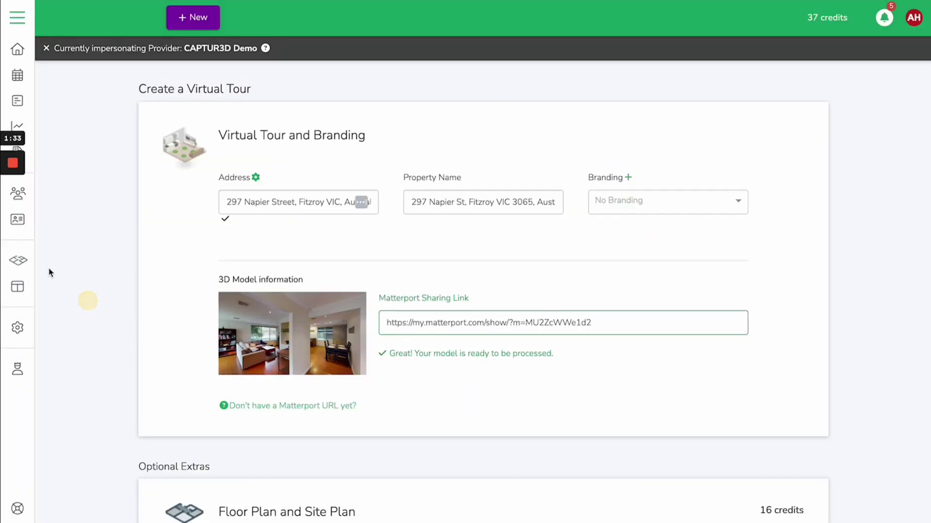
click(17, 17)
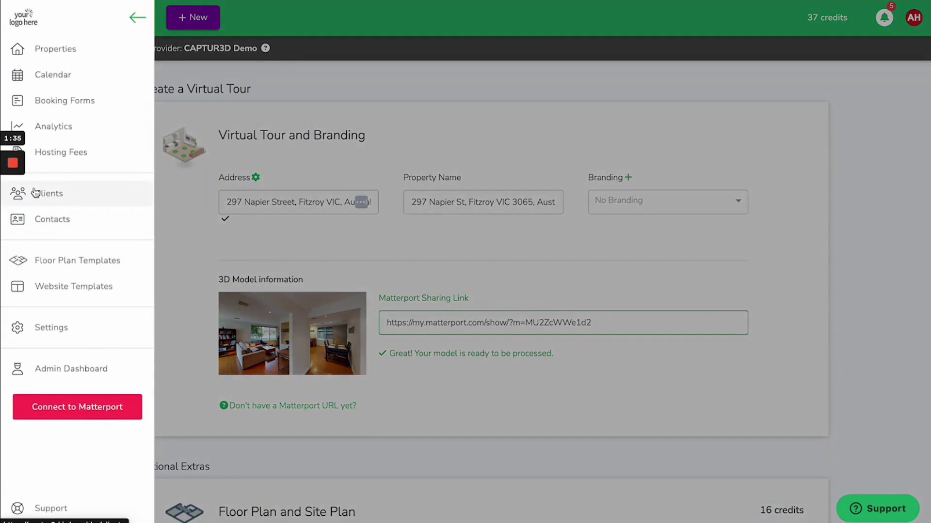
click(220, 259)
scroll(220, 260, down, 5)
scroll(220, 259, down, 3)
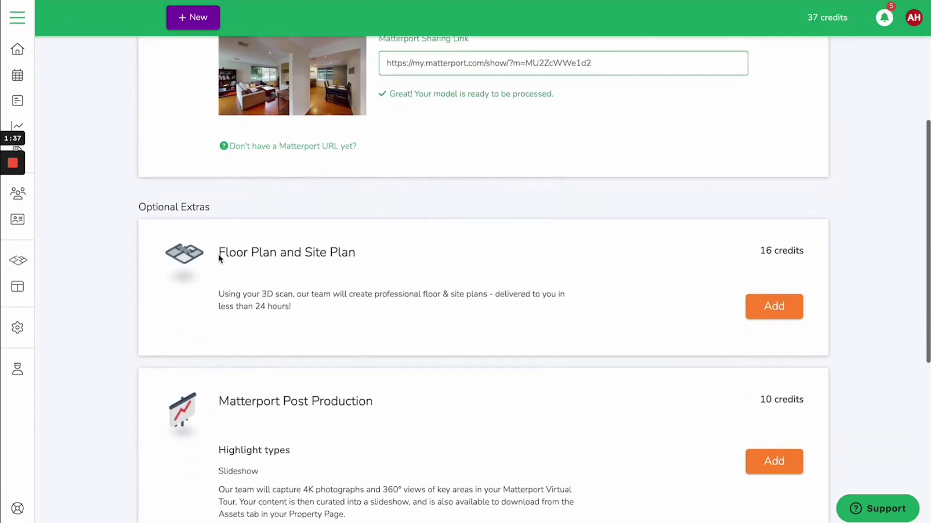
scroll(220, 258, down, 2)
Add Floor Plan and Site Plan using the 3D Floor & Site Plan (Imperial - SQFT) template.
click(774, 260)
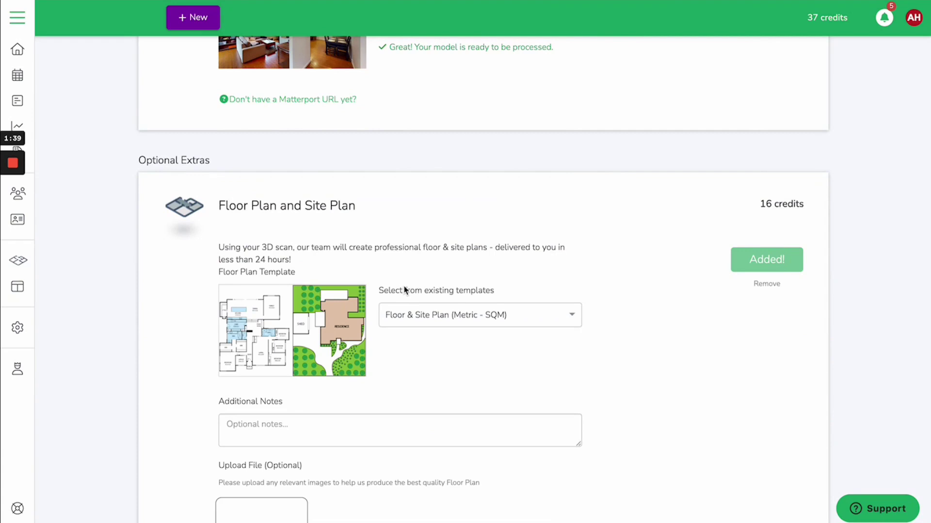
click(428, 314)
scroll(433, 357, up, 3)
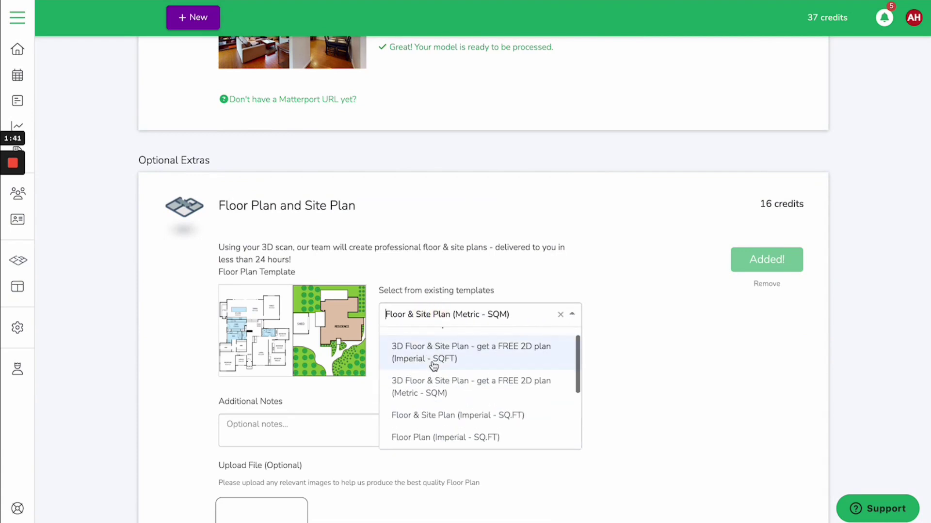
scroll(434, 356, up, 2)
scroll(433, 365, down, 3)
scroll(433, 371, down, 2)
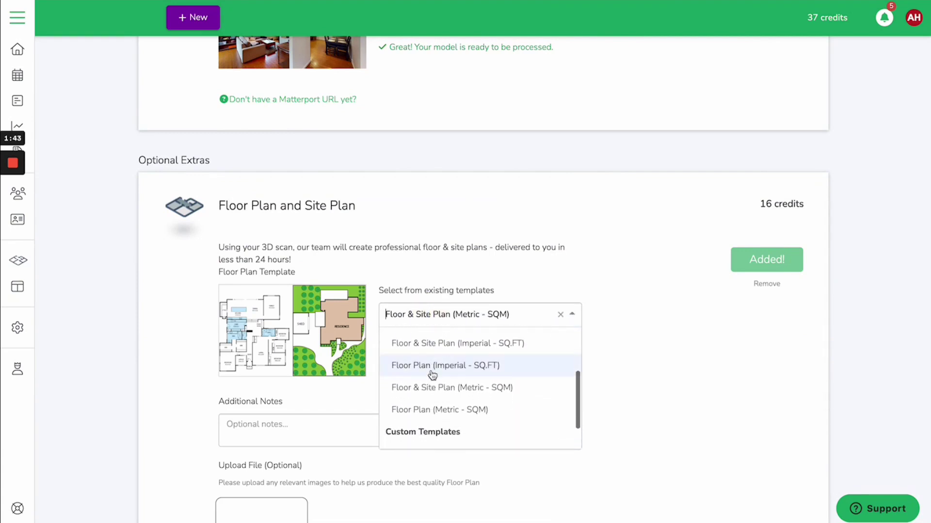
scroll(429, 393, up, 4)
scroll(427, 399, up, 2)
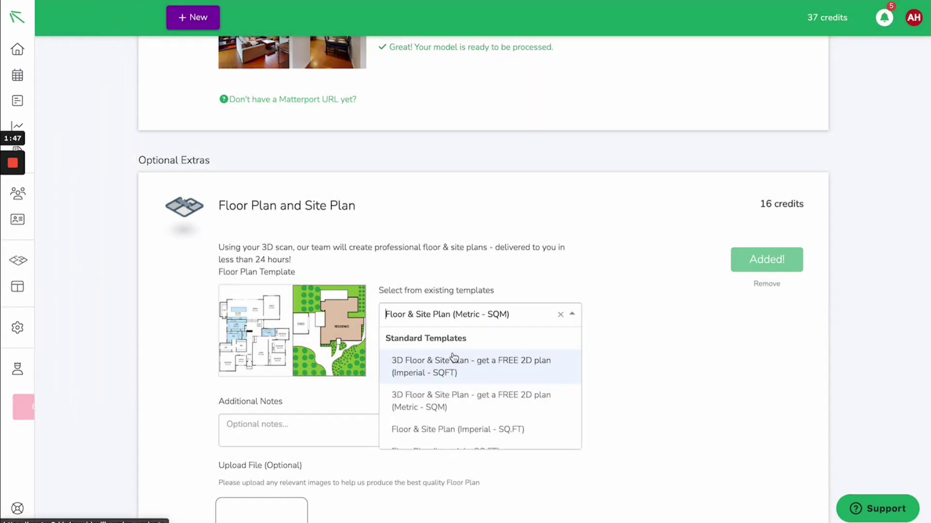
click(456, 367)
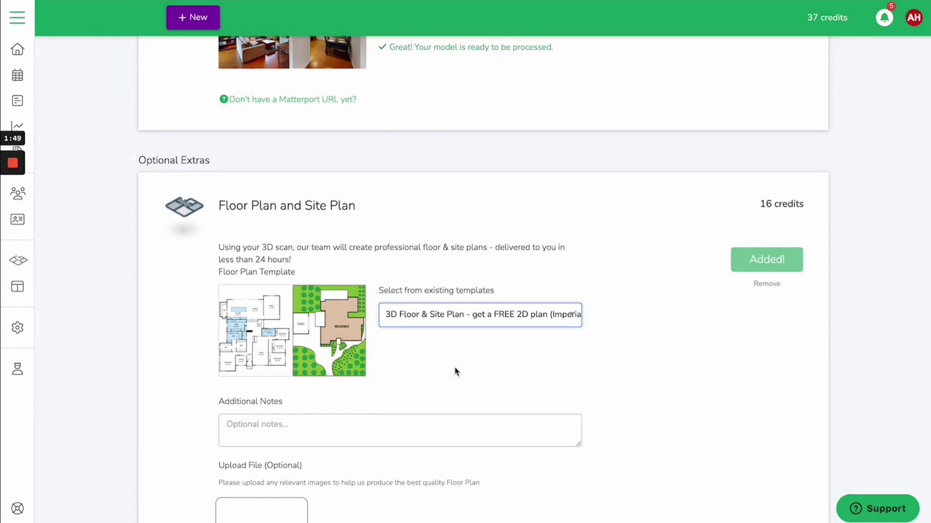
scroll(456, 372, down, 3)
Leave the floor plan notes empty and keep the chosen template unchanged.
click(254, 310)
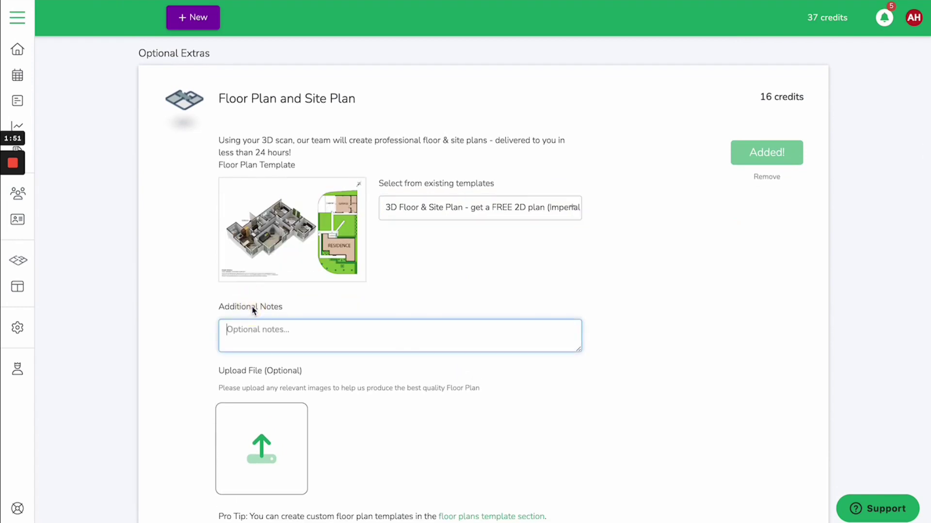
click(250, 368)
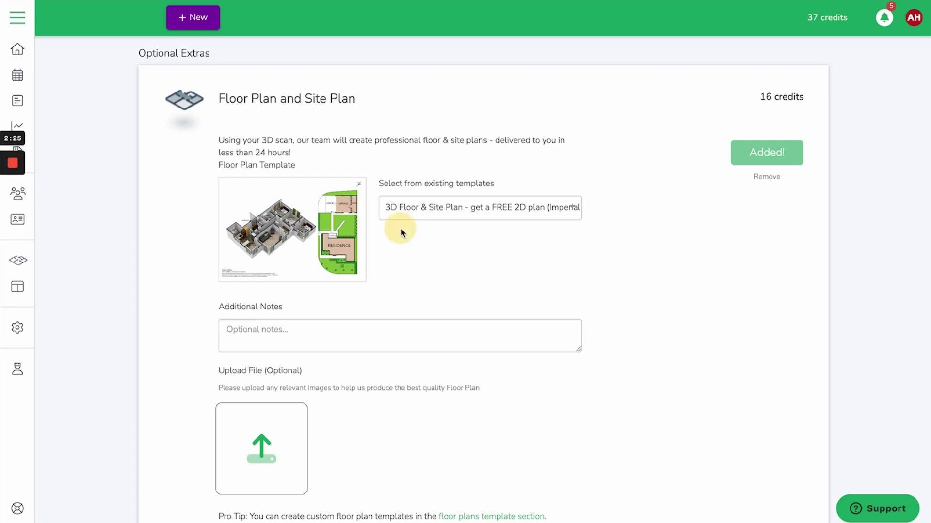
click(483, 211)
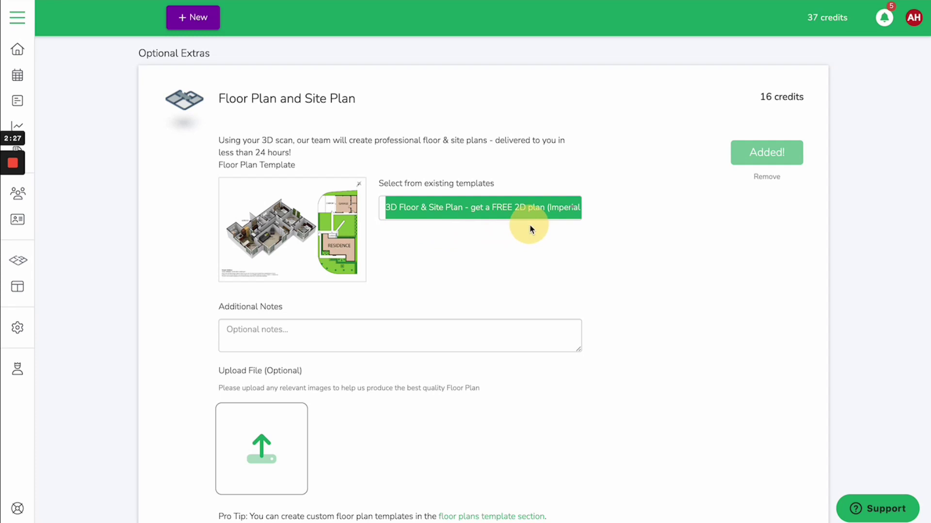
click(513, 240)
scroll(724, 343, down, 3)
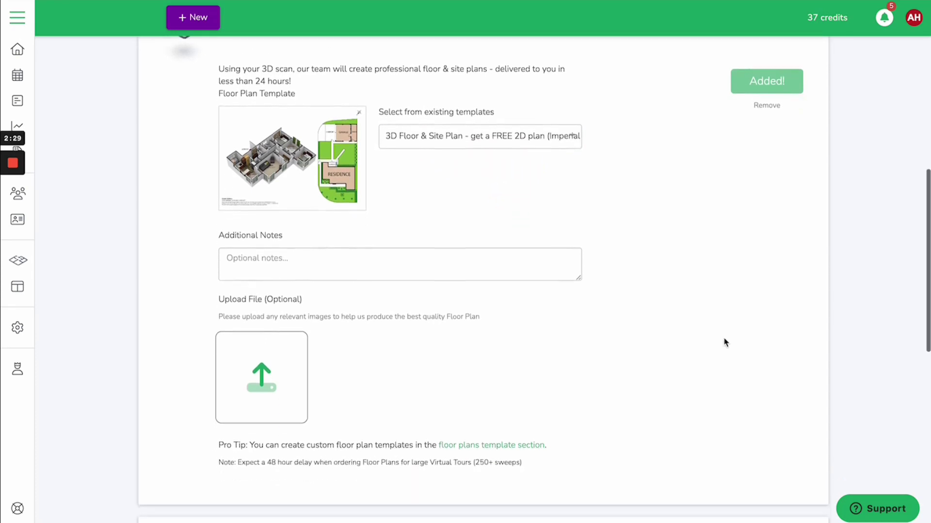
scroll(725, 343, down, 4)
scroll(725, 343, down, 2)
scroll(725, 342, down, 1)
scroll(725, 342, down, 1)
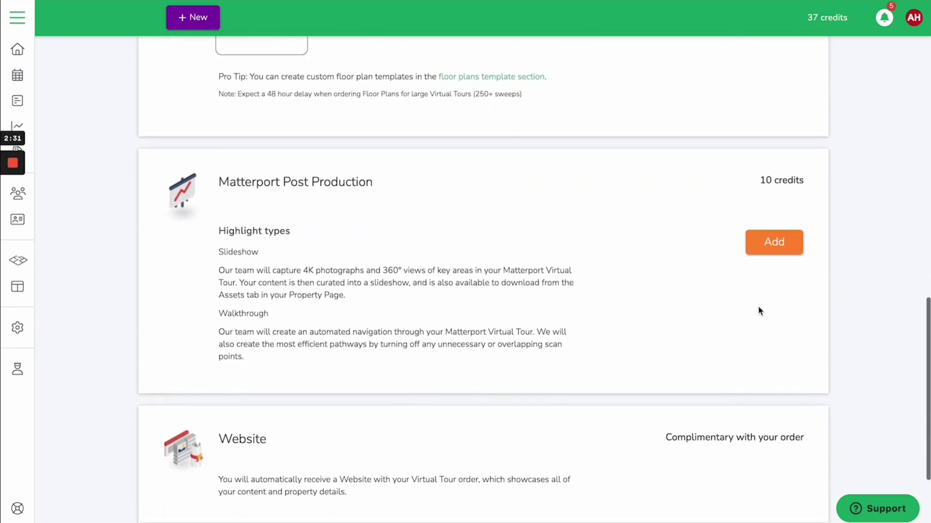
Add the 10-credit Matterport Post Production card, bringing the order to 26 credits.
click(773, 242)
scroll(567, 262, down, 2)
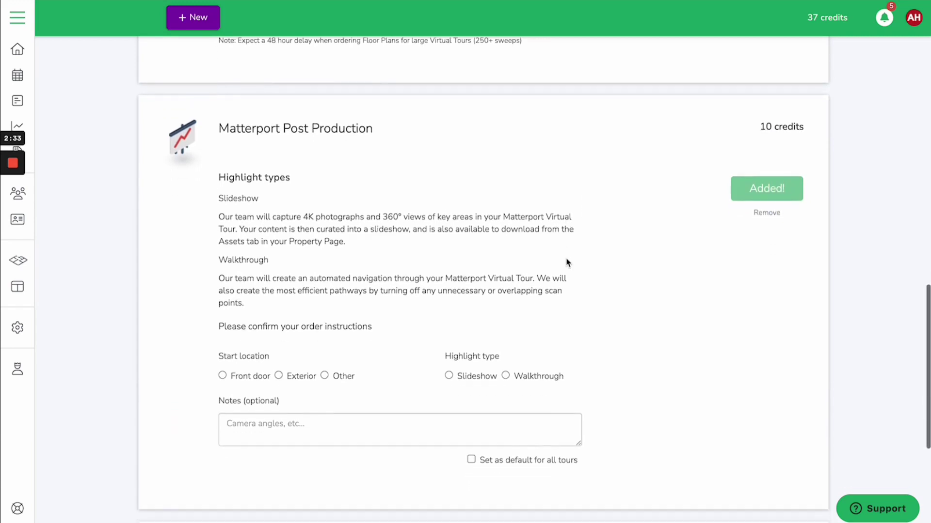
scroll(567, 261, down, 1)
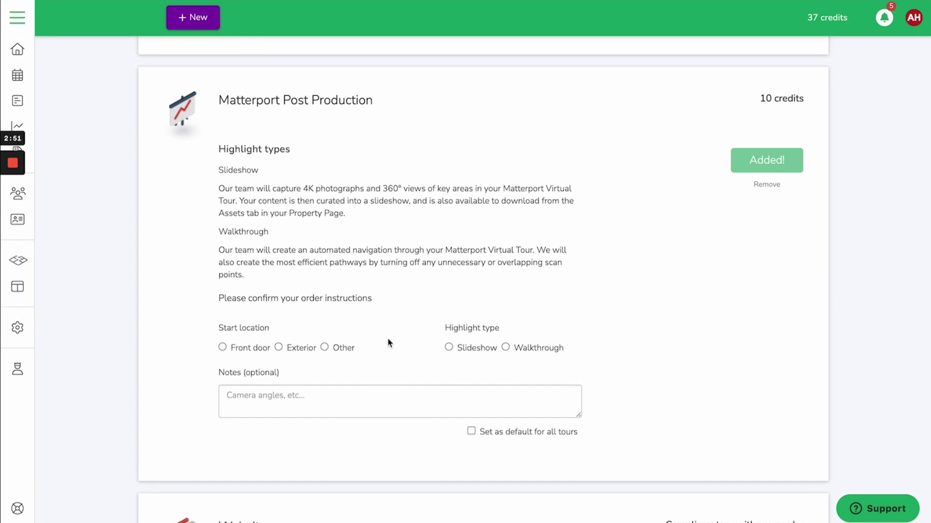
scroll(644, 352, down, 5)
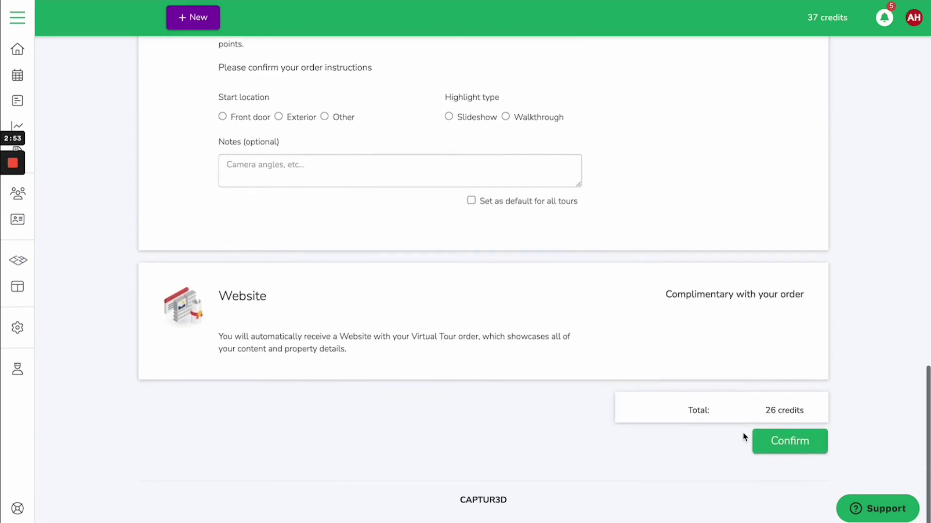
click(785, 441)
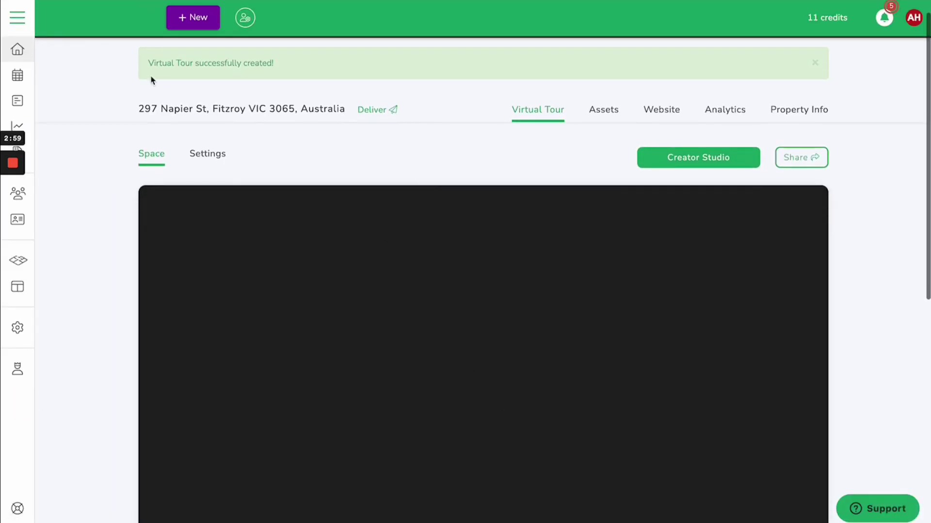
click(47, 48)
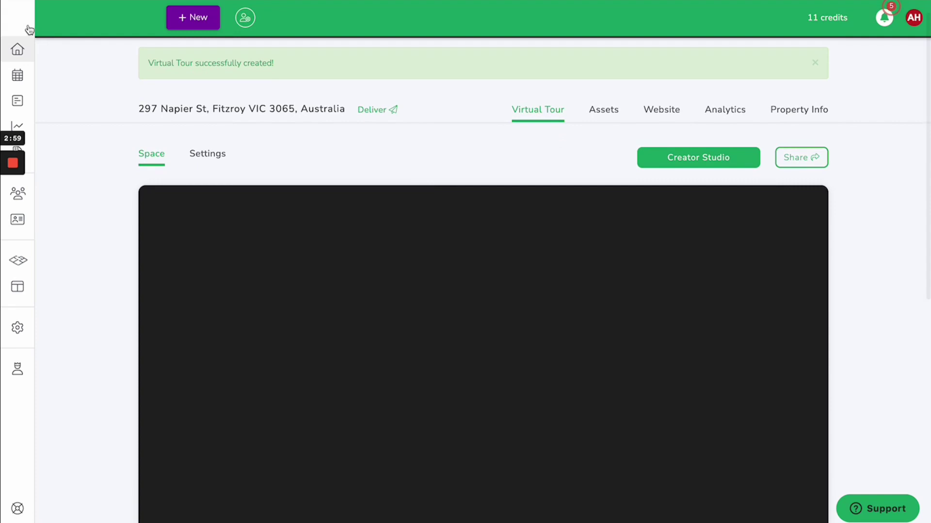
click(18, 17)
click(603, 109)
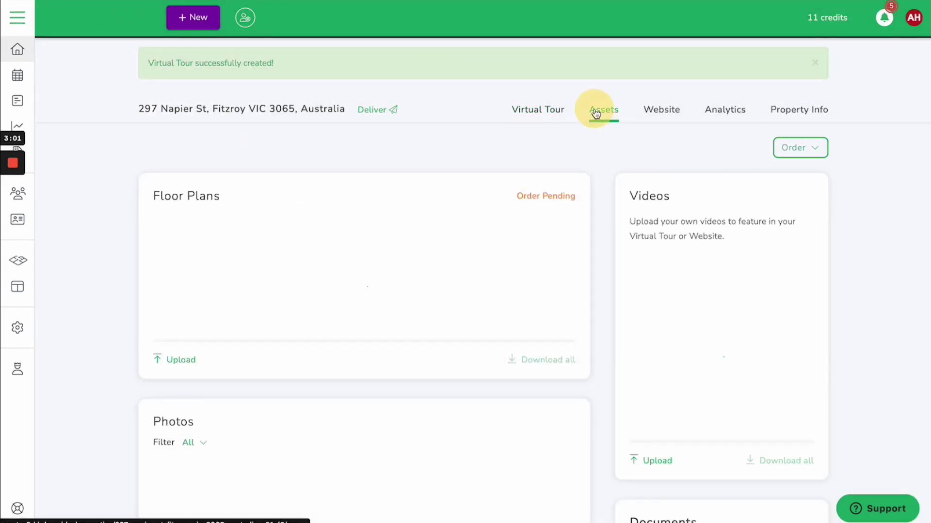
Search the properties list for 'staging'.
click(18, 17)
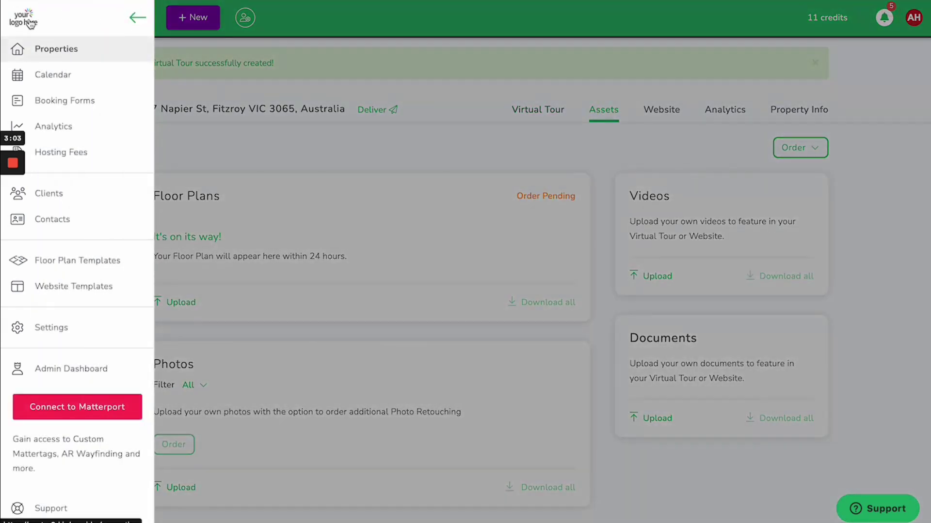
click(26, 18)
click(30, 22)
click(392, 17)
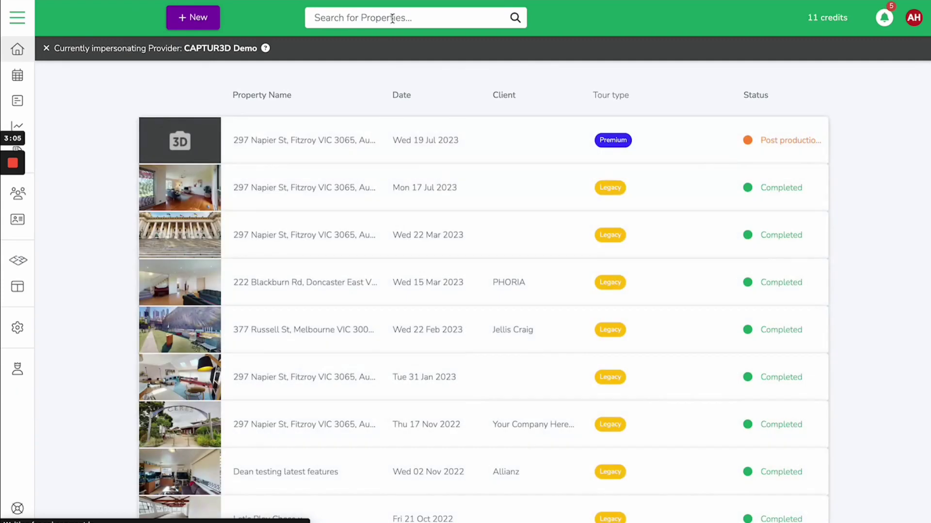
text(staging)
key(Return)
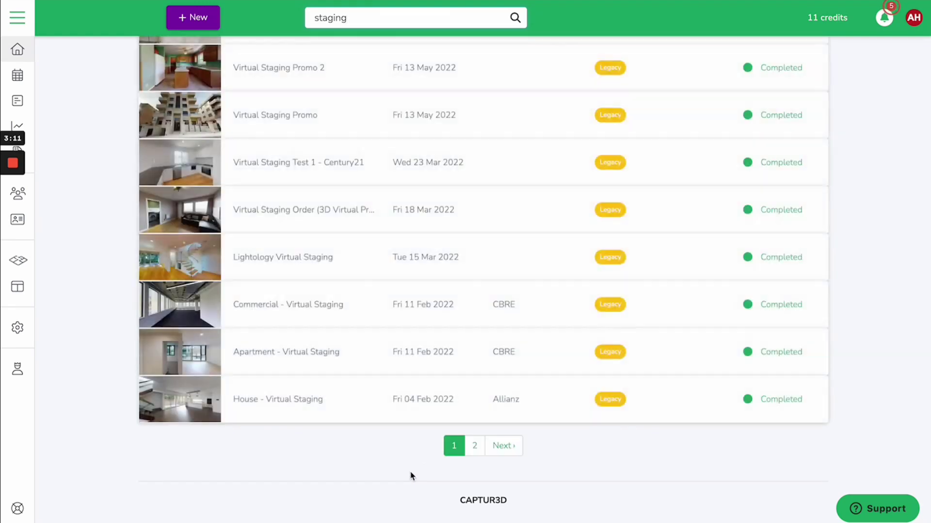
Open CAPTUR3D - Virtual Staging Tour from page 2 of the staging results.
click(475, 448)
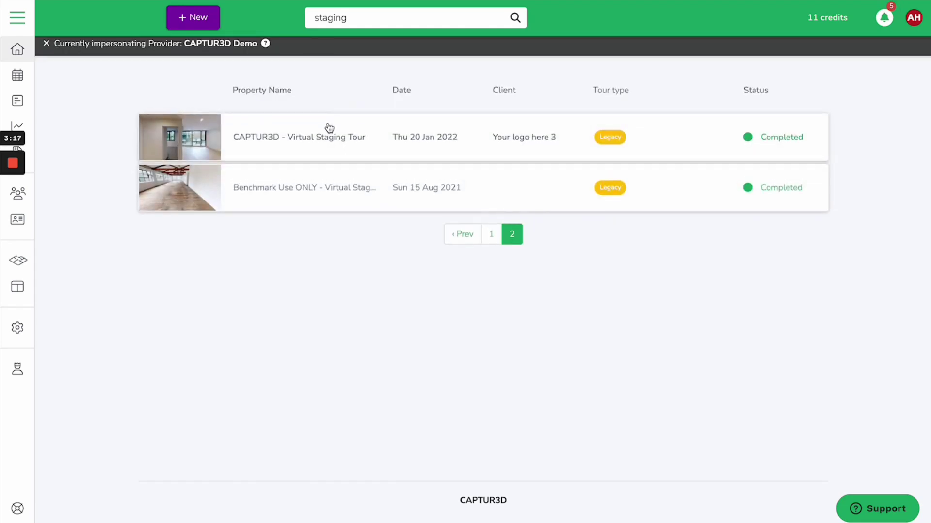
click(324, 139)
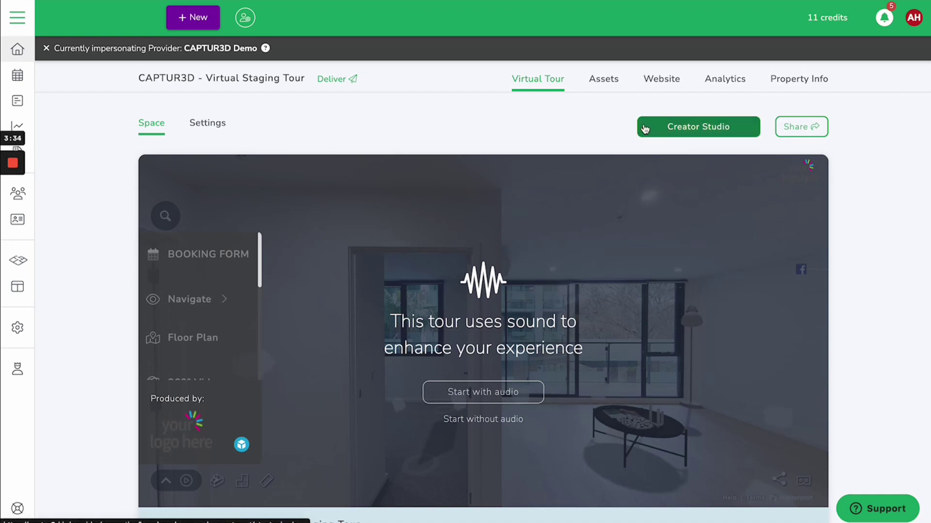
Show the Virtual Staging Tour's floor plans, photos and videos on its Assets tab.
click(604, 78)
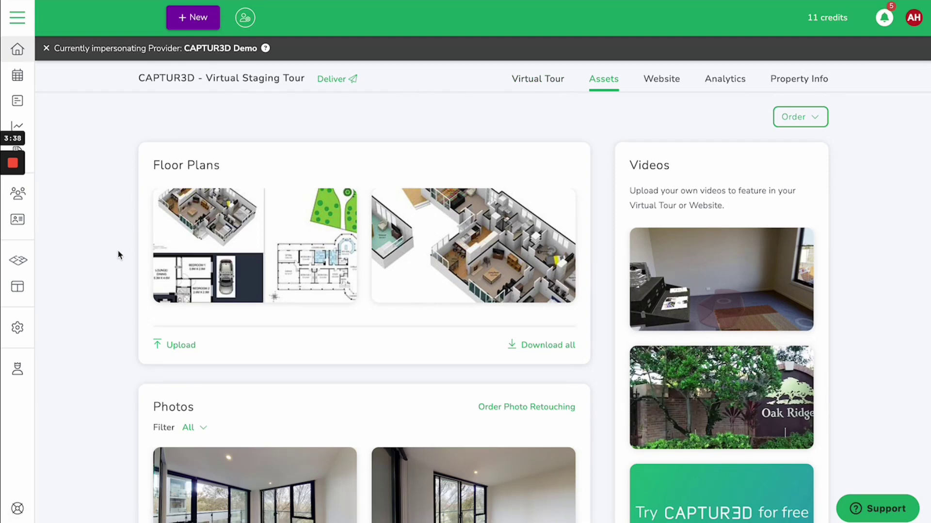
scroll(119, 264, down, 3)
scroll(119, 264, down, 3)
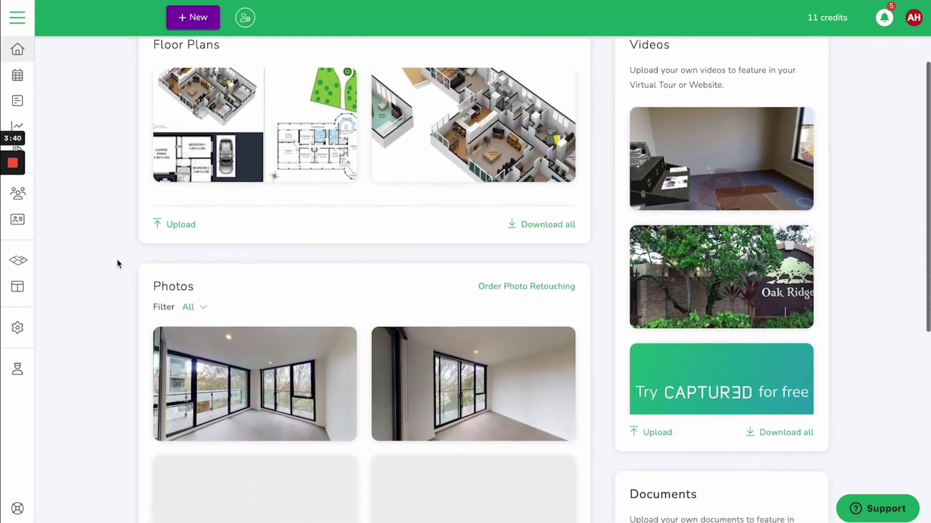
scroll(119, 264, down, 2)
scroll(118, 264, down, 2)
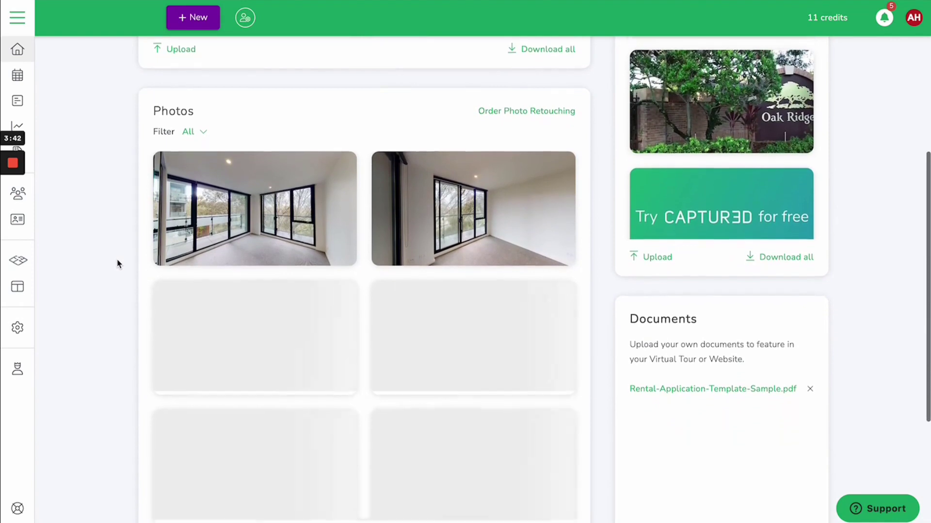
scroll(119, 264, down, 1)
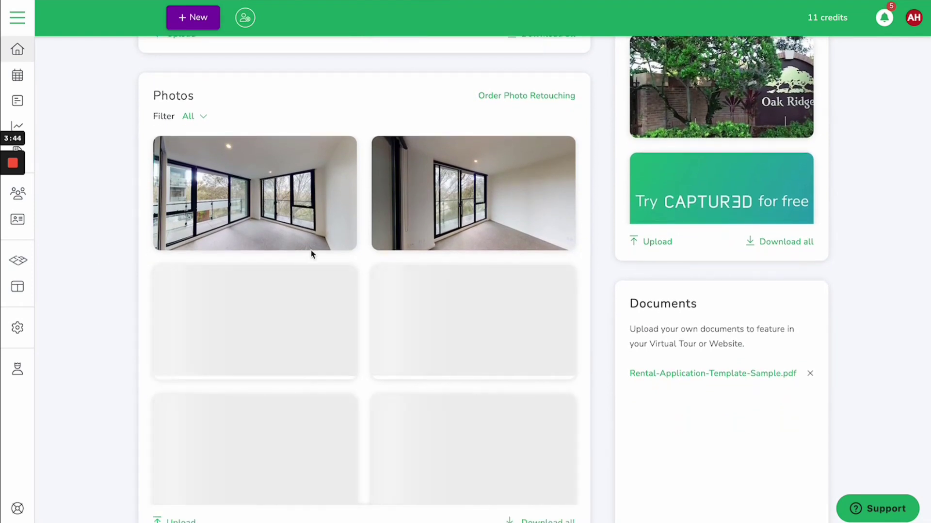
scroll(132, 472, down, 1)
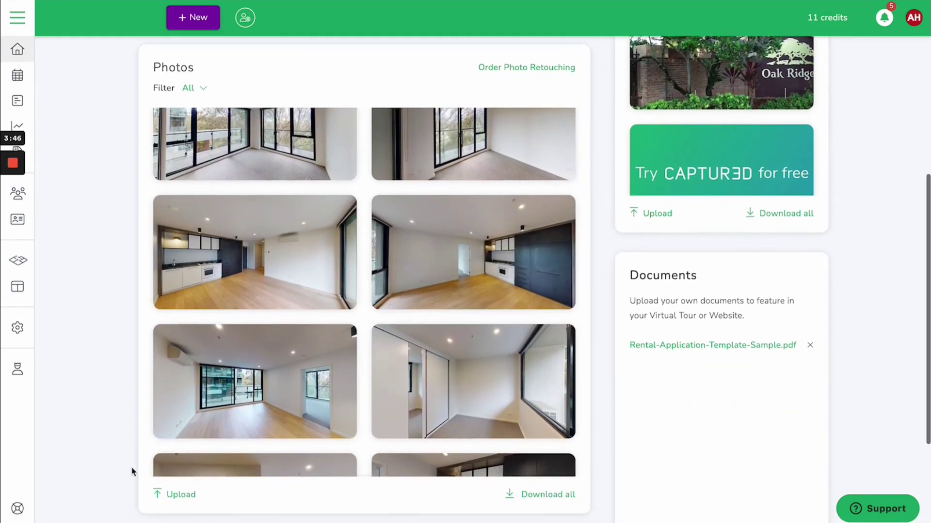
Pick the first three photos for retouching, cancel that order, and view the Website tab.
click(515, 72)
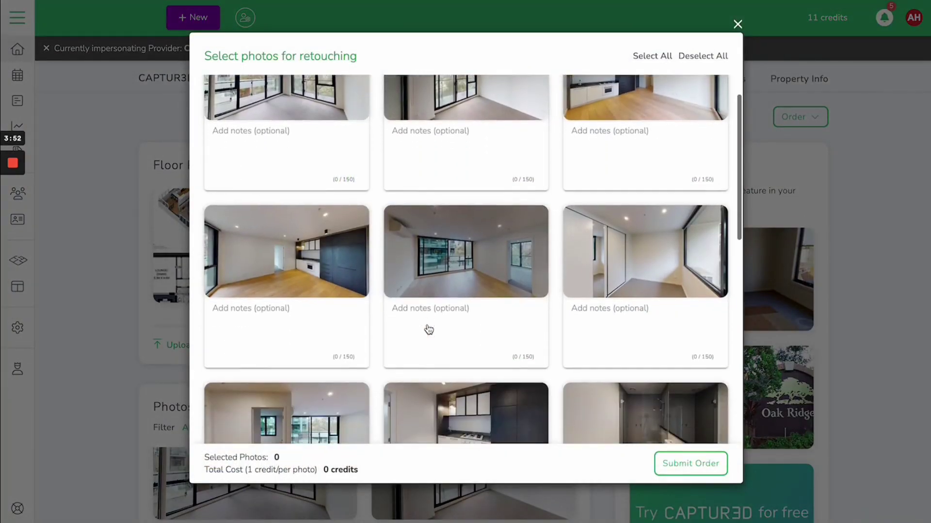
scroll(428, 330, down, 3)
scroll(428, 329, up, 2)
scroll(428, 329, up, 1)
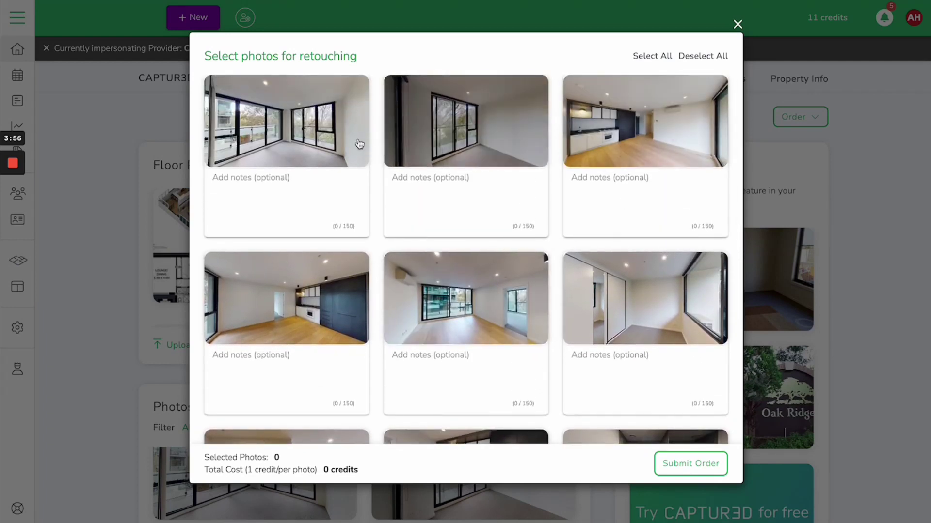
click(334, 135)
click(437, 135)
click(601, 133)
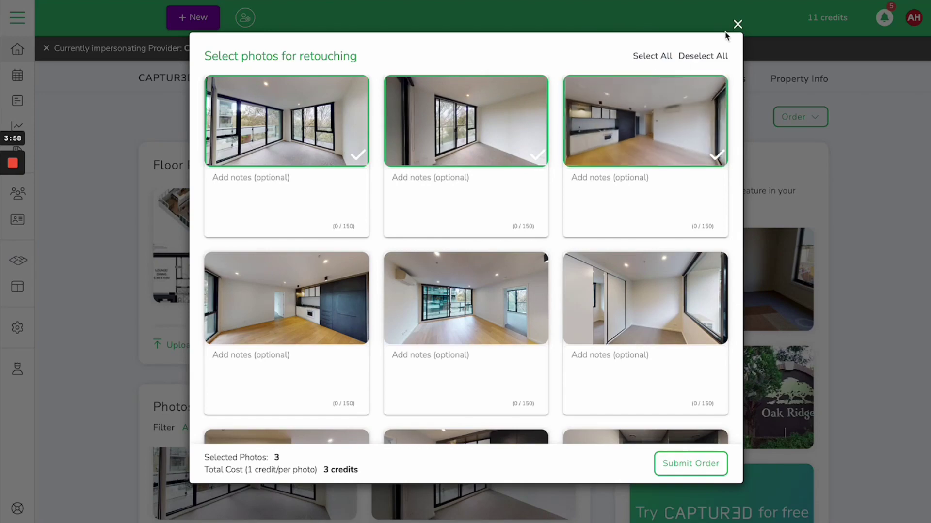
click(737, 26)
click(661, 79)
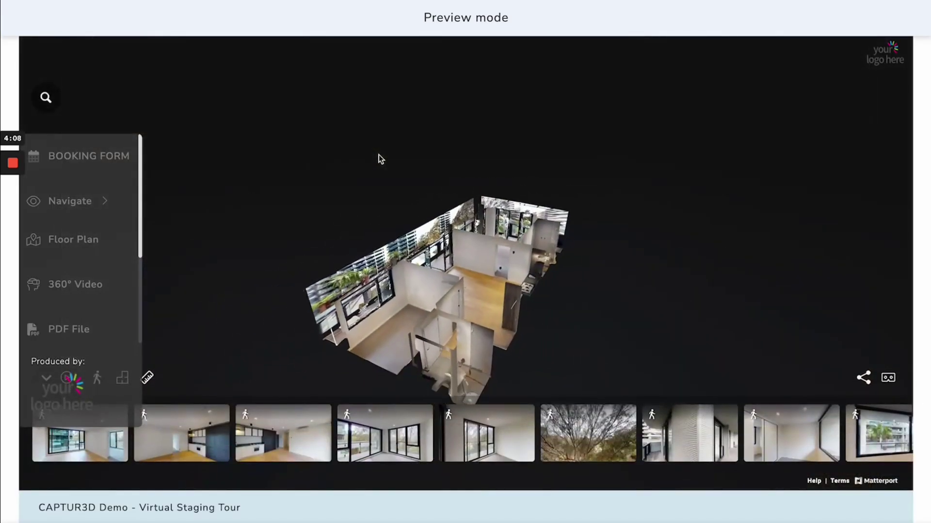
scroll(215, 498, down, 3)
scroll(215, 498, down, 3)
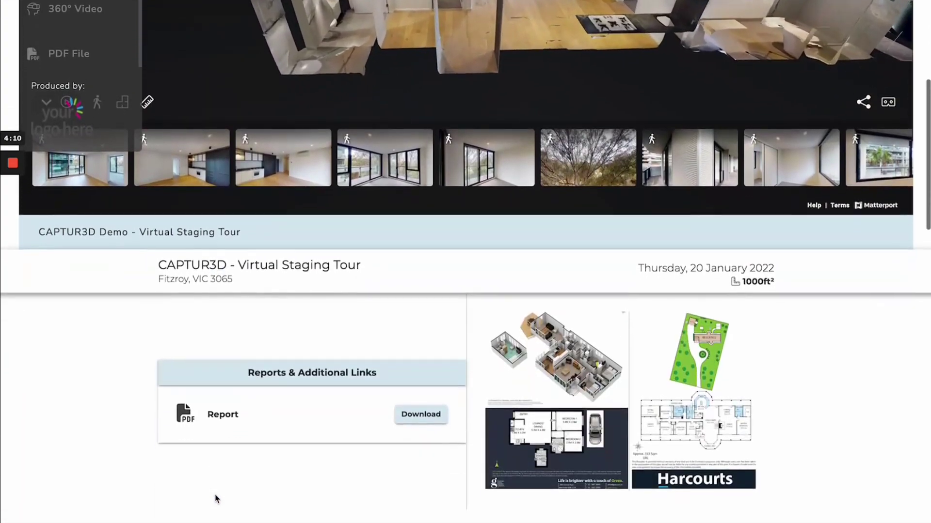
scroll(216, 498, down, 3)
scroll(93, 372, down, 2)
scroll(93, 372, down, 3)
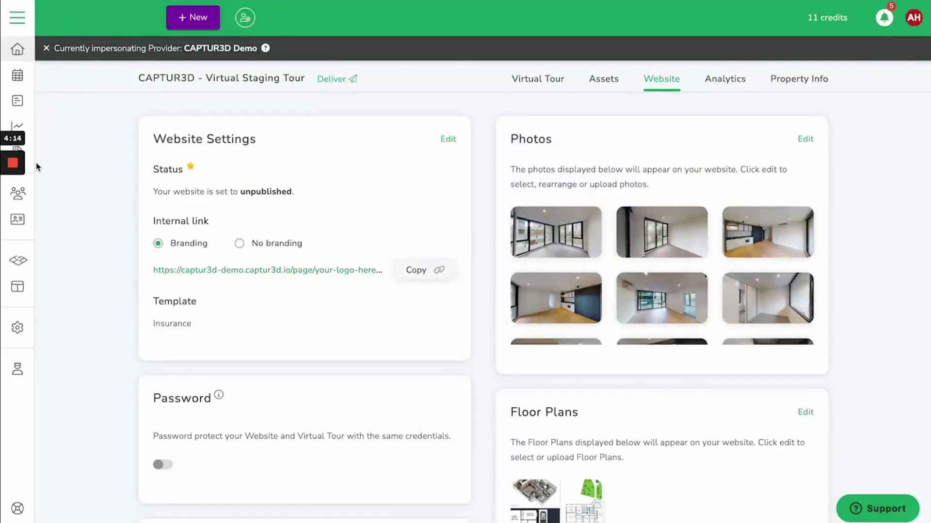
click(18, 18)
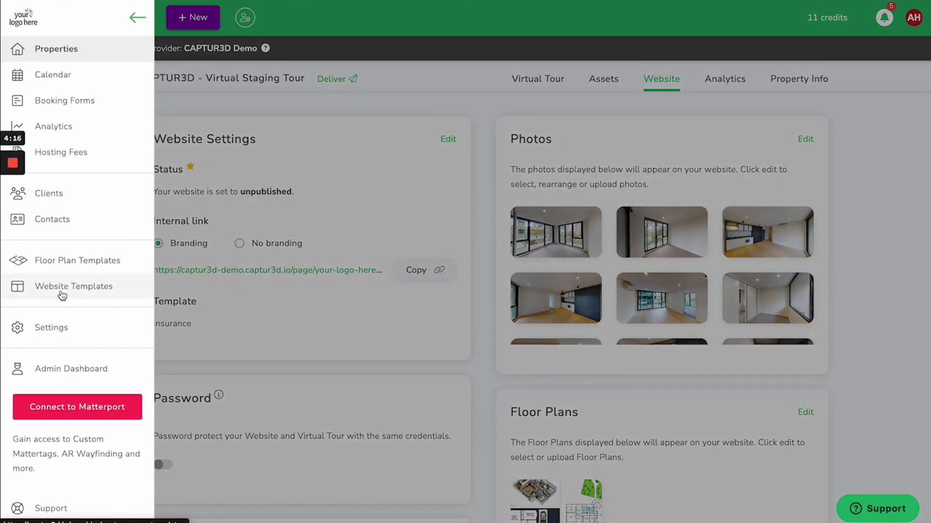
Show the staging tour's Year to date analytics views, then its Reports sub-tab.
click(437, 178)
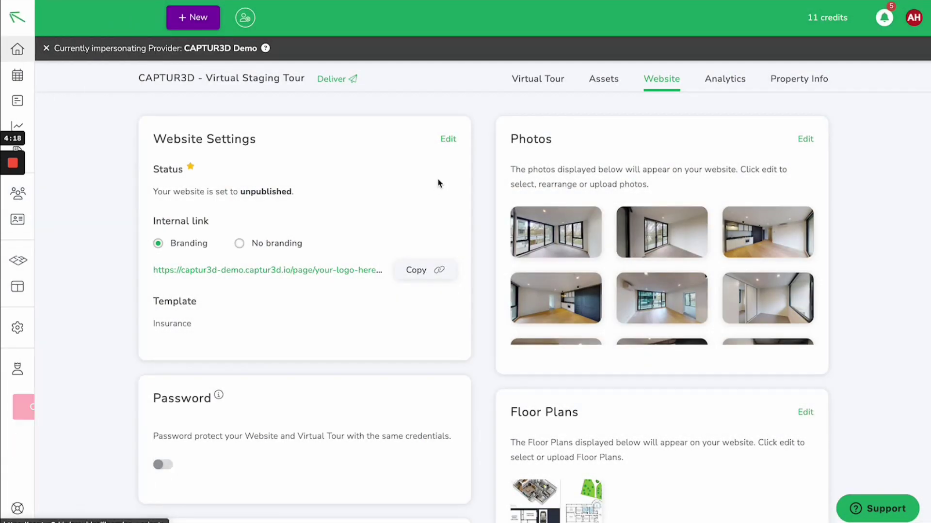
click(724, 78)
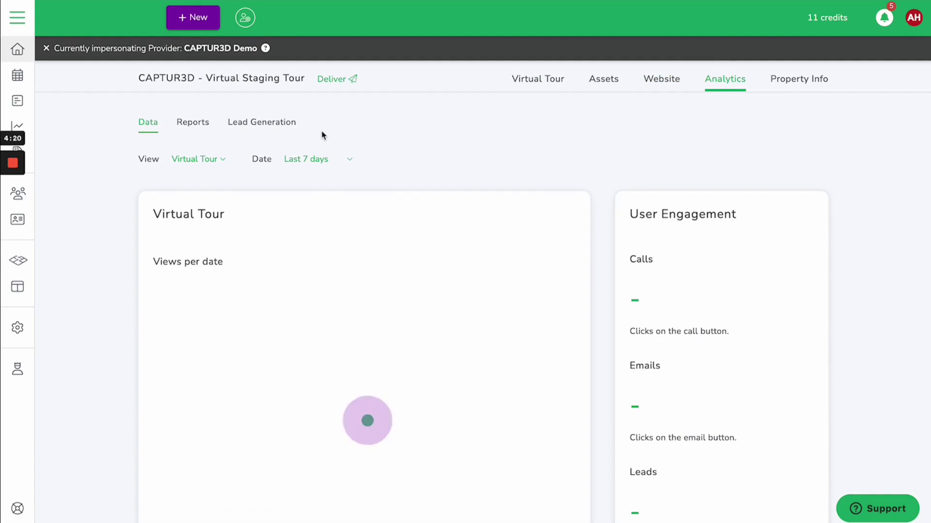
click(306, 158)
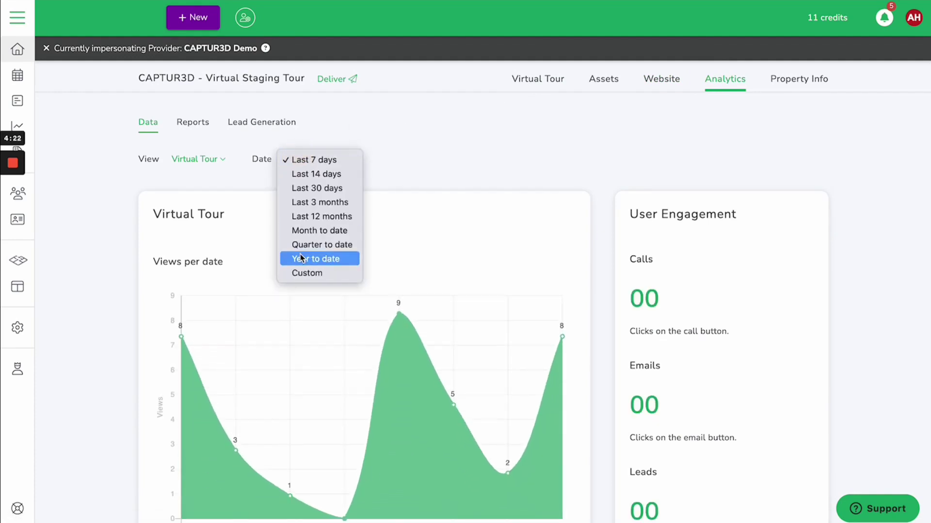
click(315, 259)
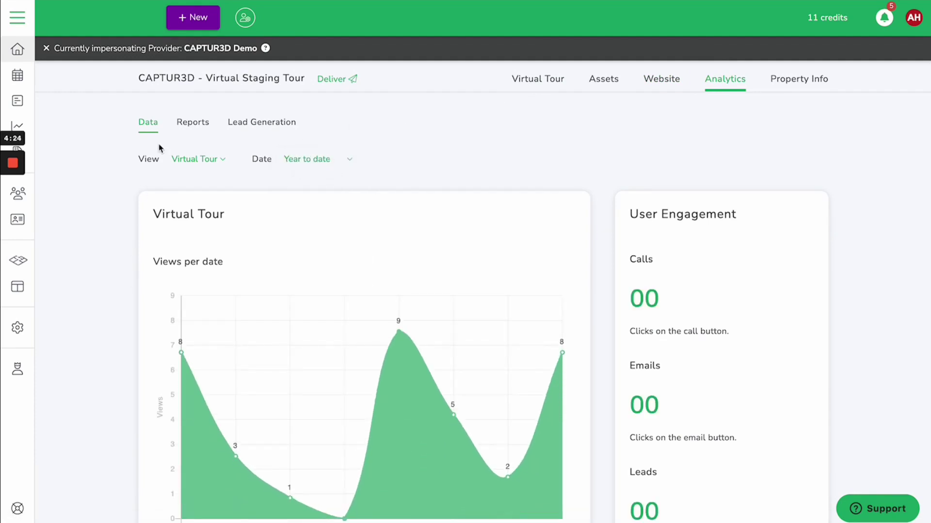
scroll(190, 126, down, 5)
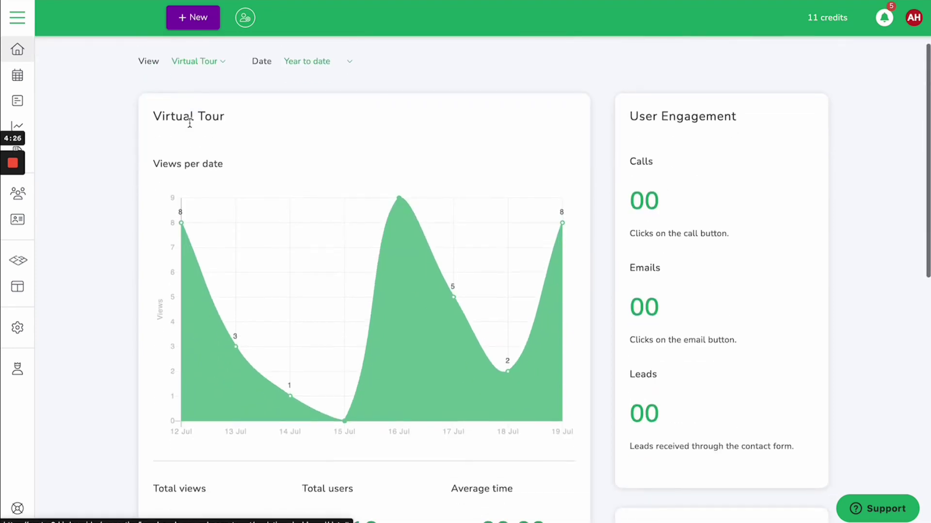
scroll(191, 126, down, 3)
scroll(189, 127, up, 4)
scroll(190, 127, up, 4)
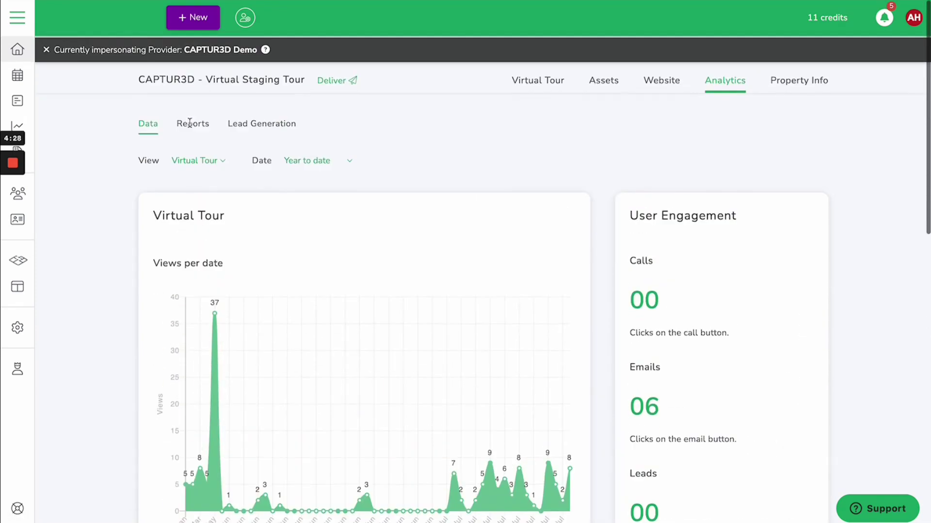
click(193, 122)
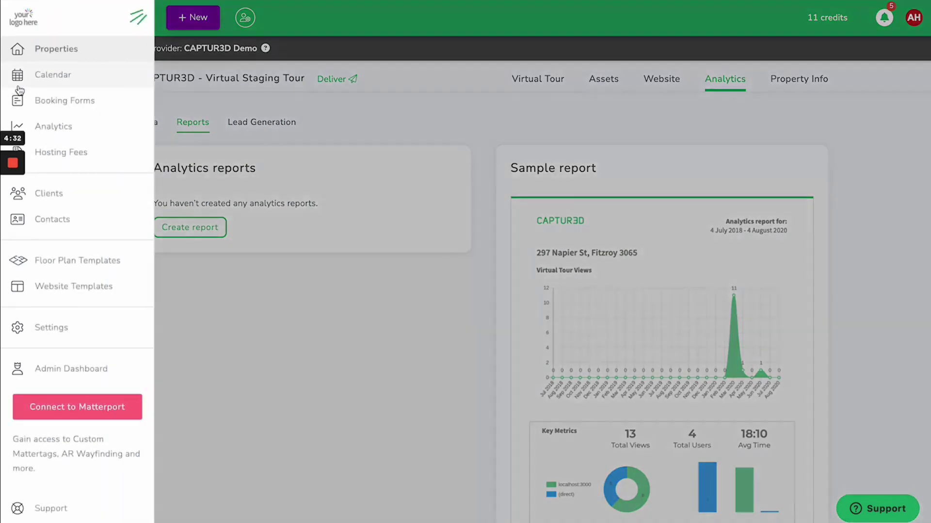
mouse_move(18, 126)
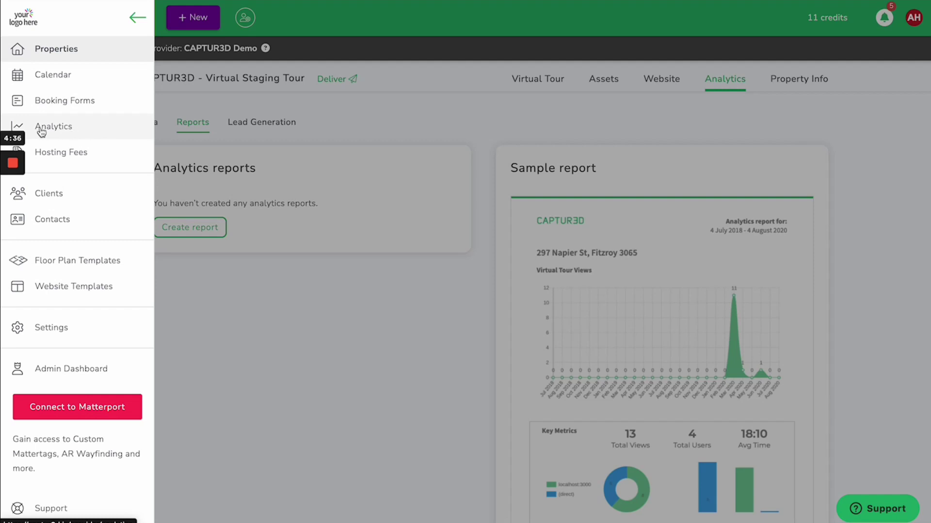
From the properties list, view Settings' Whitelabel Domain page, then Booking Forms services.
click(25, 18)
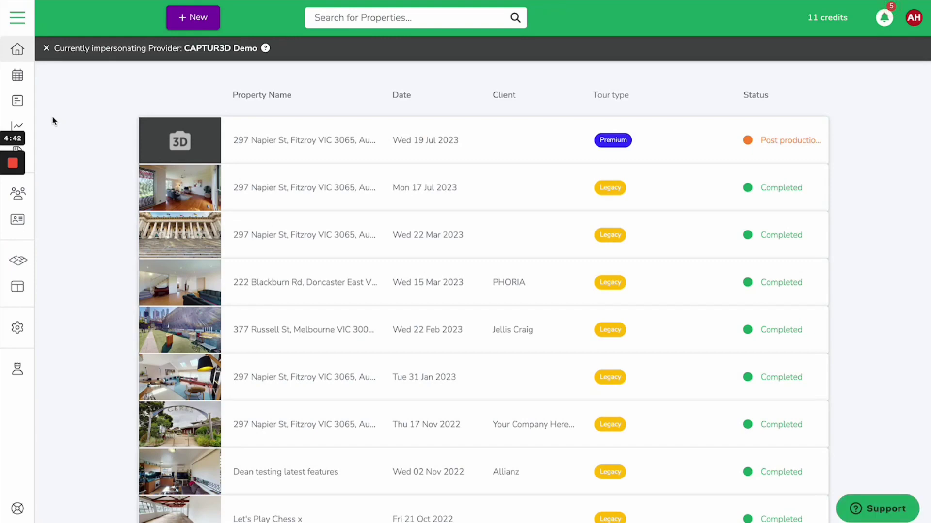
mouse_move(17, 218)
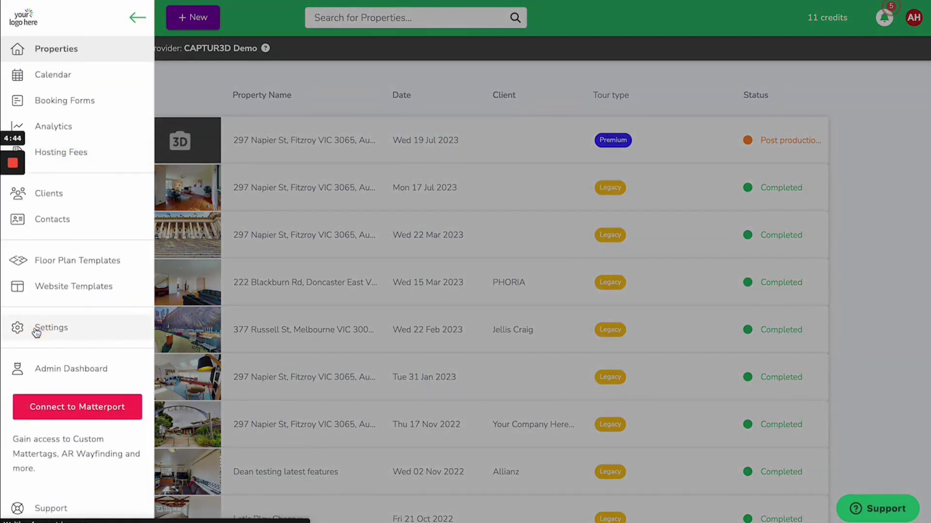
click(37, 331)
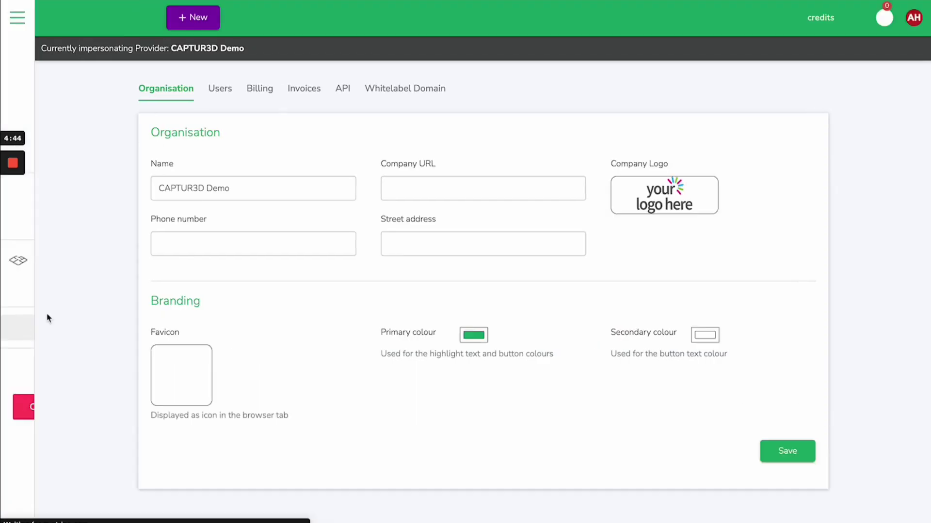
click(484, 89)
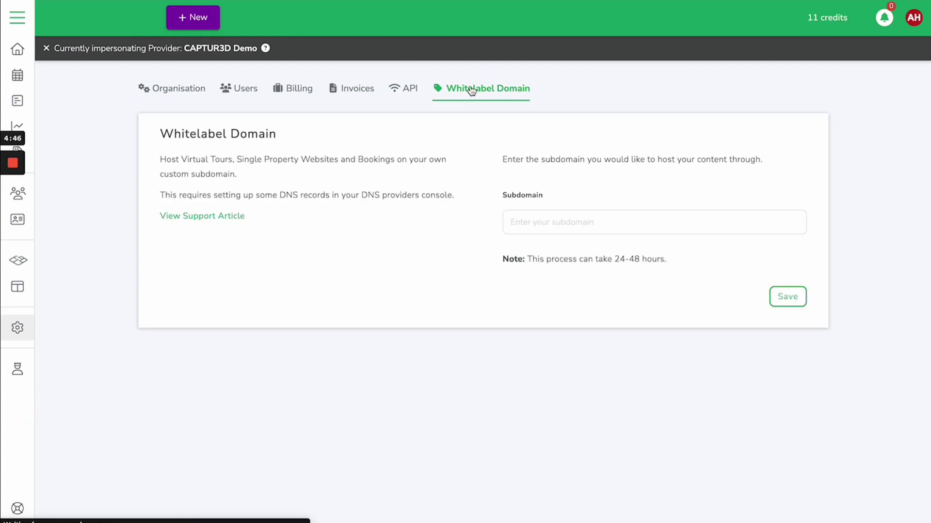
mouse_move(17, 102)
mouse_move(18, 261)
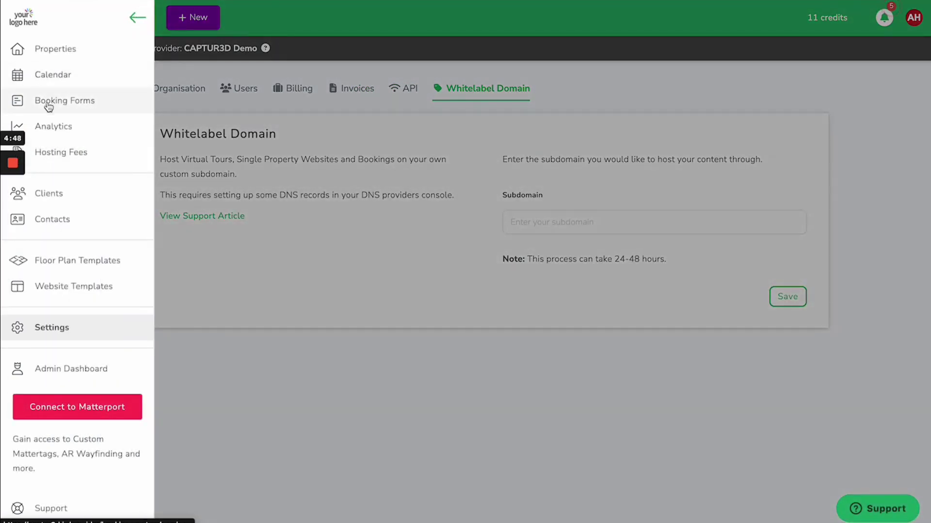
click(48, 104)
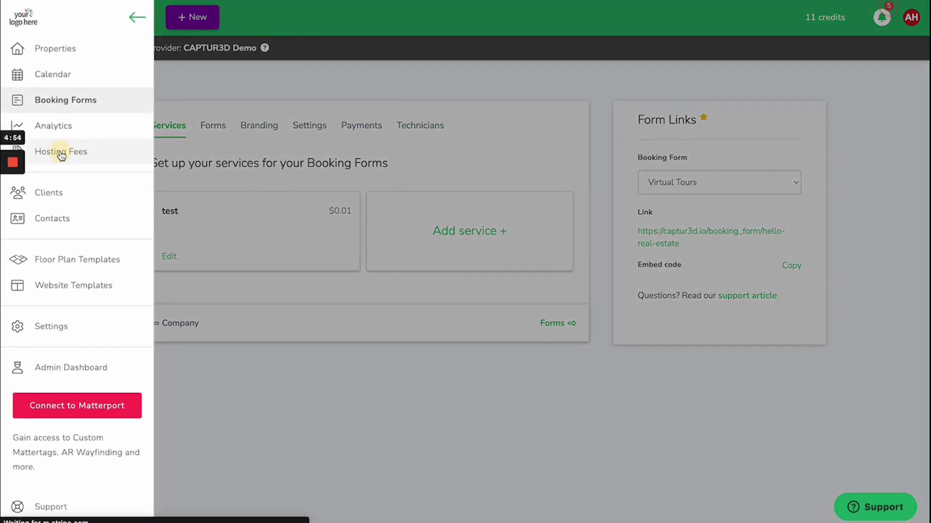
Check the Hosting Fees overview of properties with cancelled hosting, then return to the Properties list.
click(61, 152)
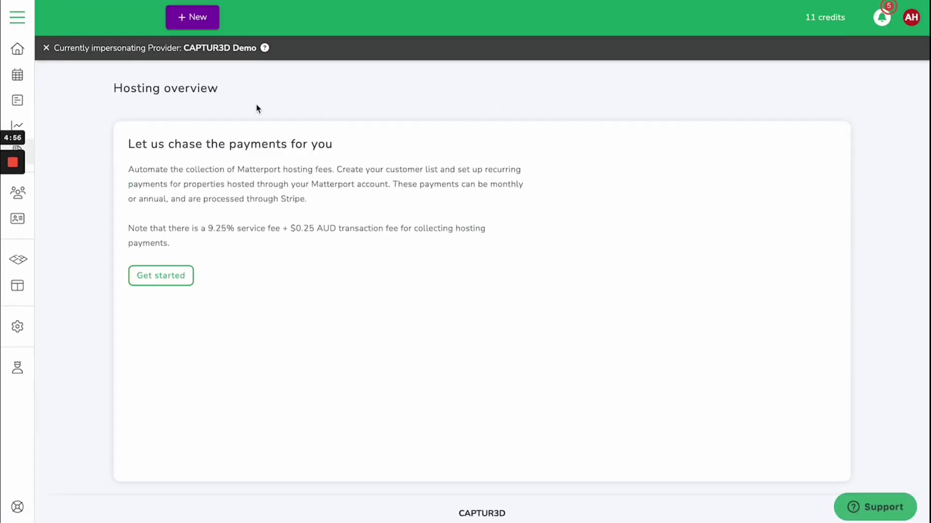
scroll(396, 279, down, 3)
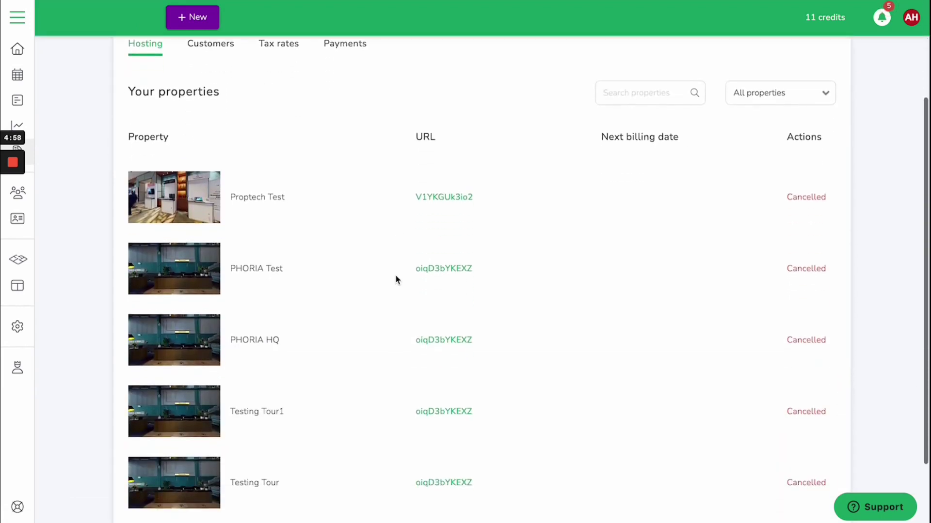
scroll(396, 279, up, 3)
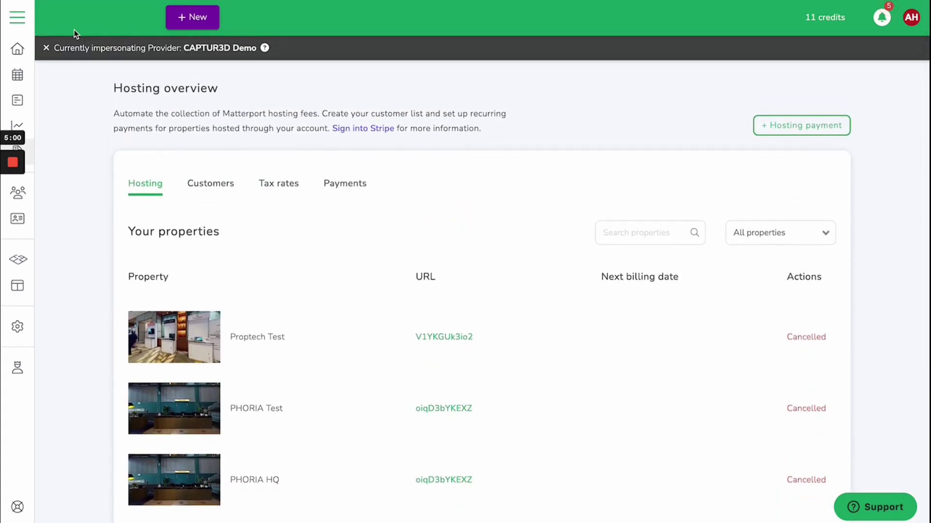
click(18, 17)
click(55, 48)
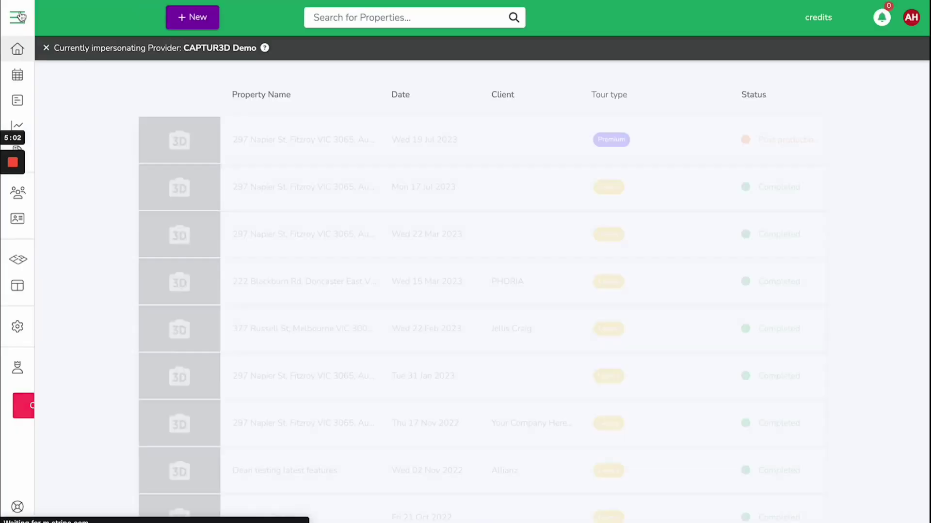